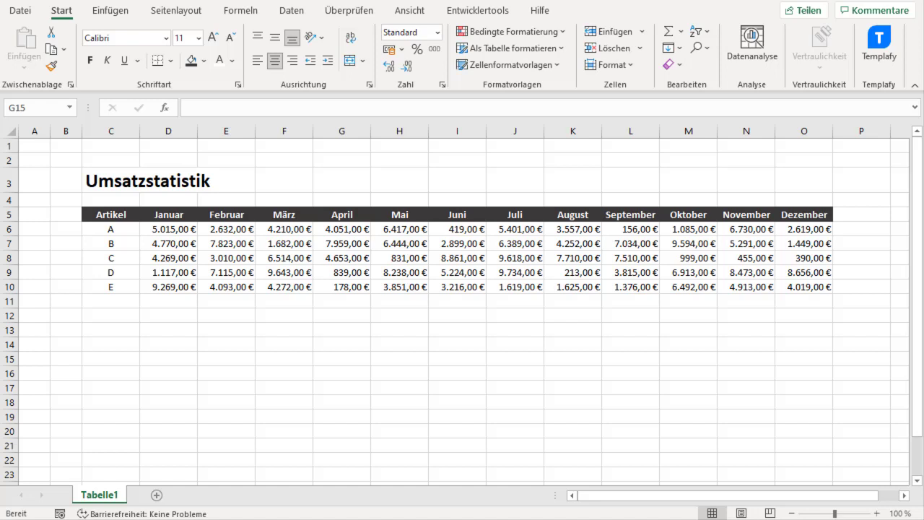
Point out the table's layout: the Artikel header, items A to E, and monthly sales figures.
click(65, 159)
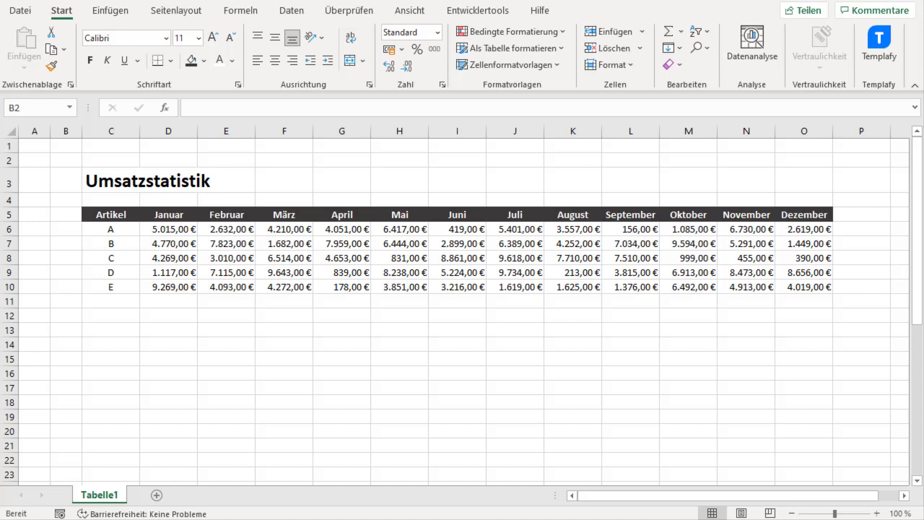
click(130, 215)
click(126, 231)
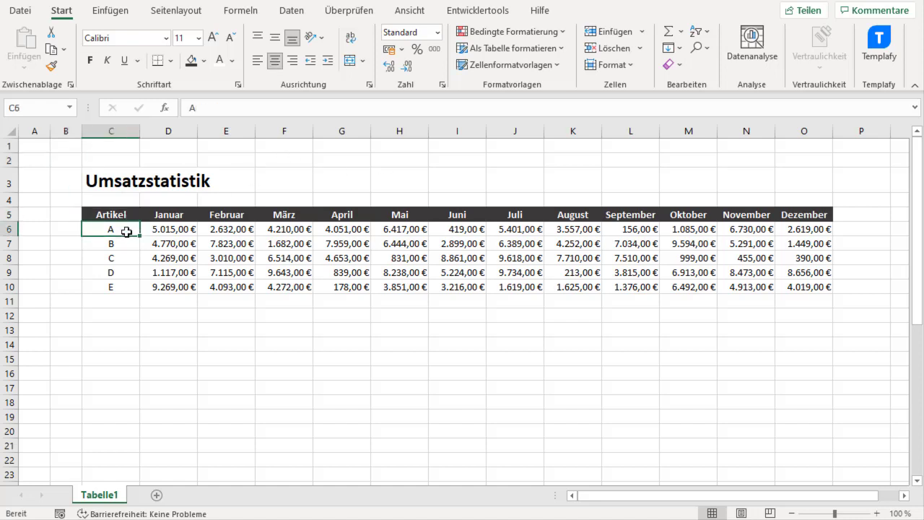
click(109, 286)
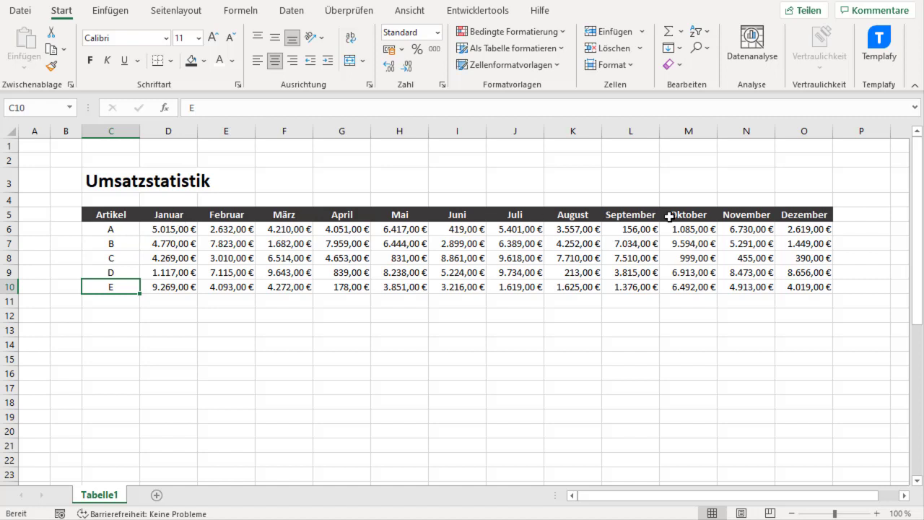
click(396, 271)
click(315, 260)
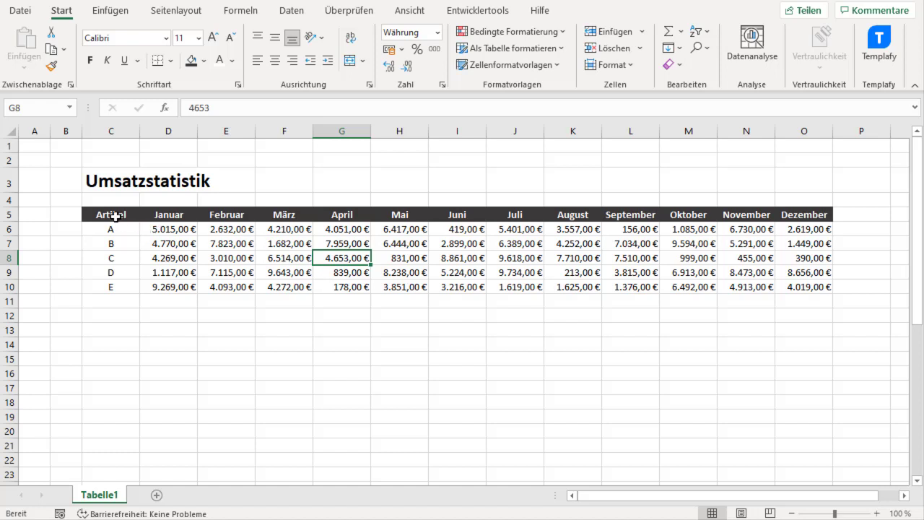
Show the intended result below the table: months as rows and items A–E as columns.
scroll(120, 231, down, 1)
scroll(145, 231, down, 4)
scroll(145, 233, down, 1)
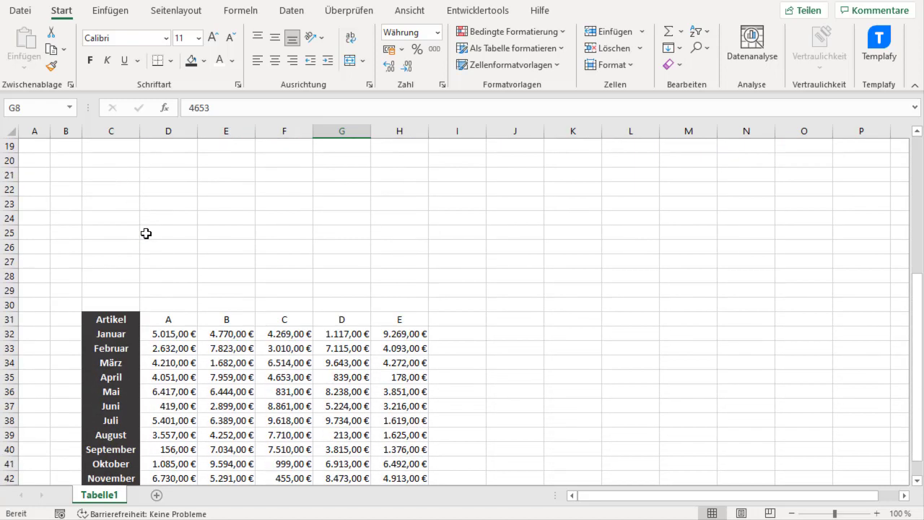
scroll(145, 233, down, 1)
scroll(148, 246, down, 1)
click(117, 247)
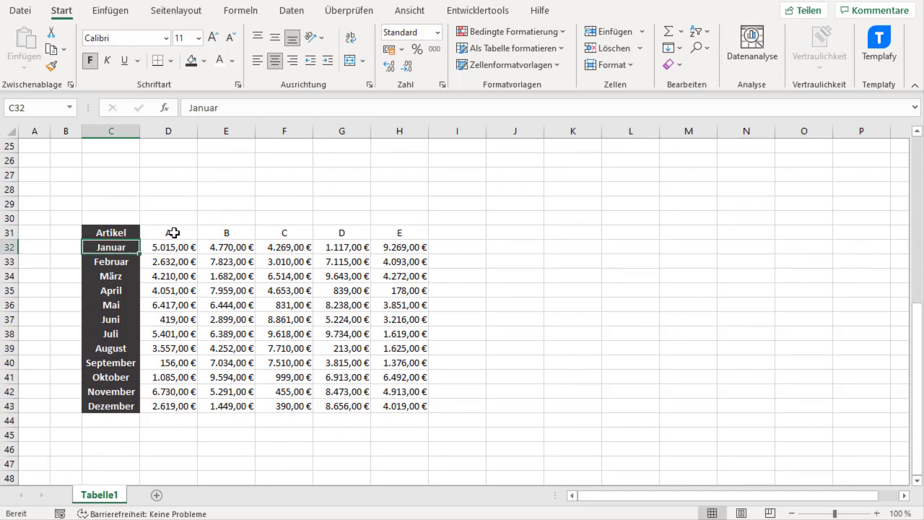
drag(174, 233, 394, 235)
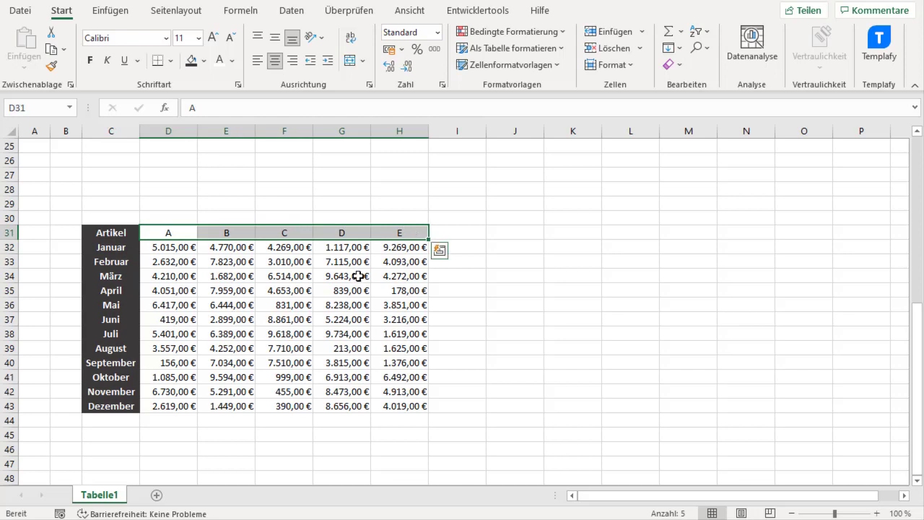
scroll(201, 229, up, 1)
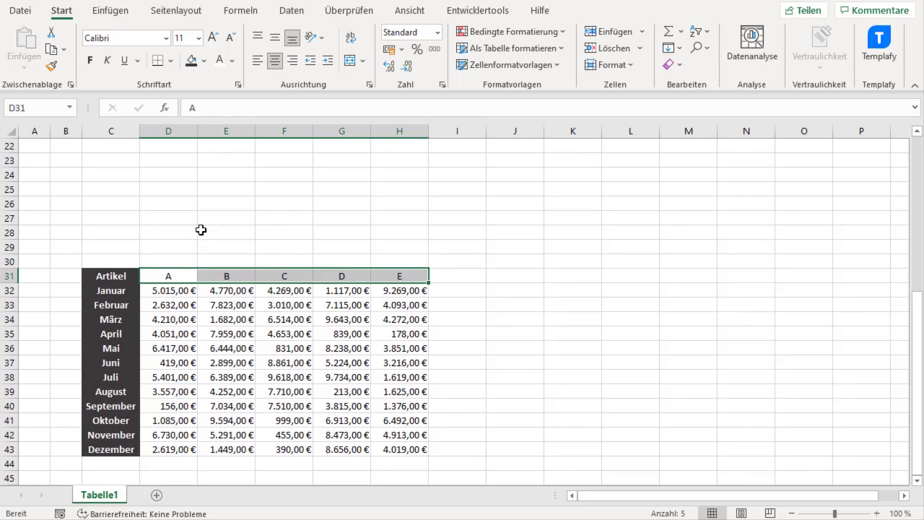
scroll(200, 229, up, 6)
scroll(196, 234, up, 1)
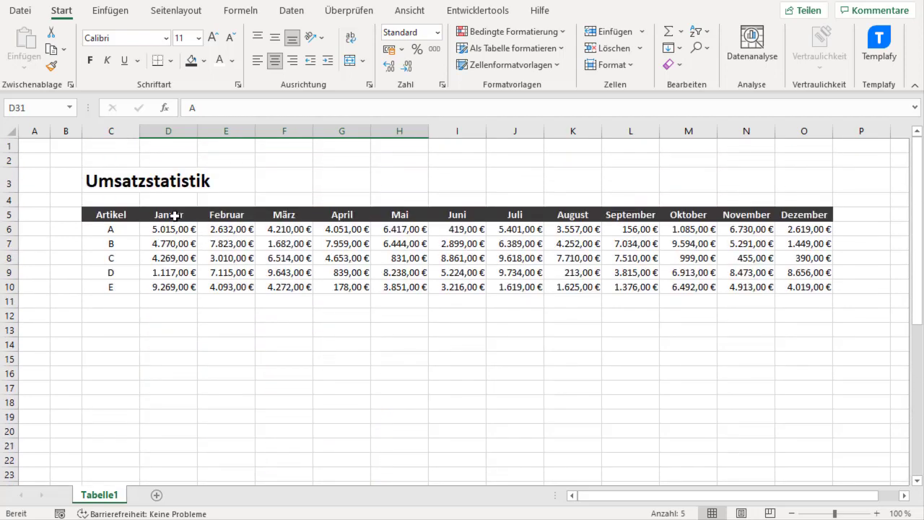
Copy the sales table C5:O10 and pick cell C14 as the paste destination.
mouse_move(126, 215)
mouse_down()
mouse_move(659, 281)
mouse_move(790, 281)
mouse_up()
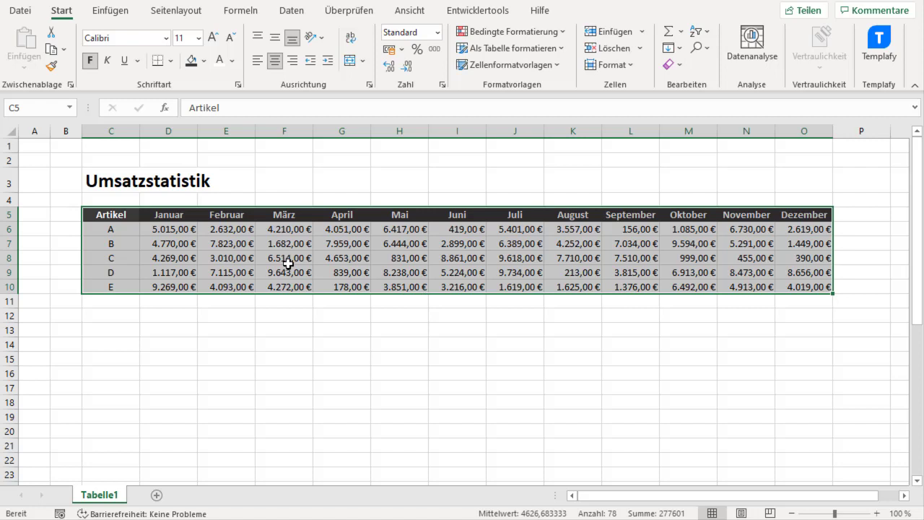
key(ctrl+c)
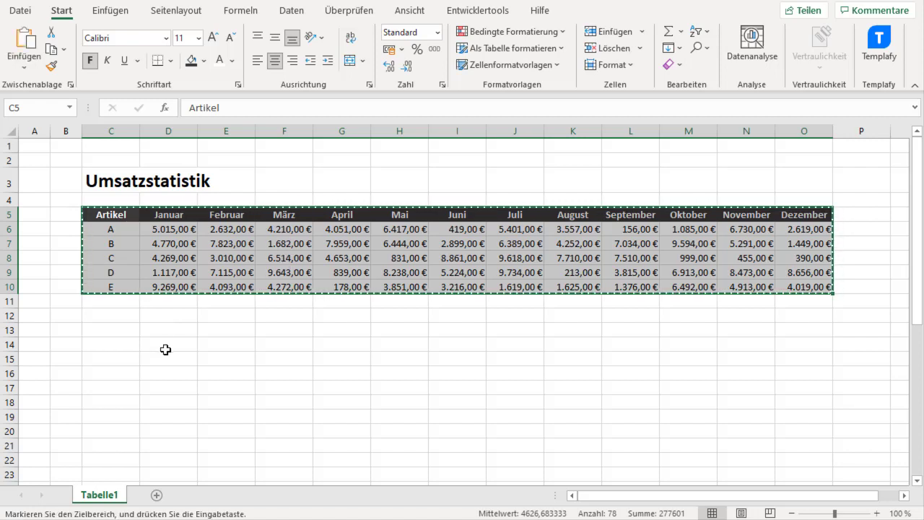
click(113, 344)
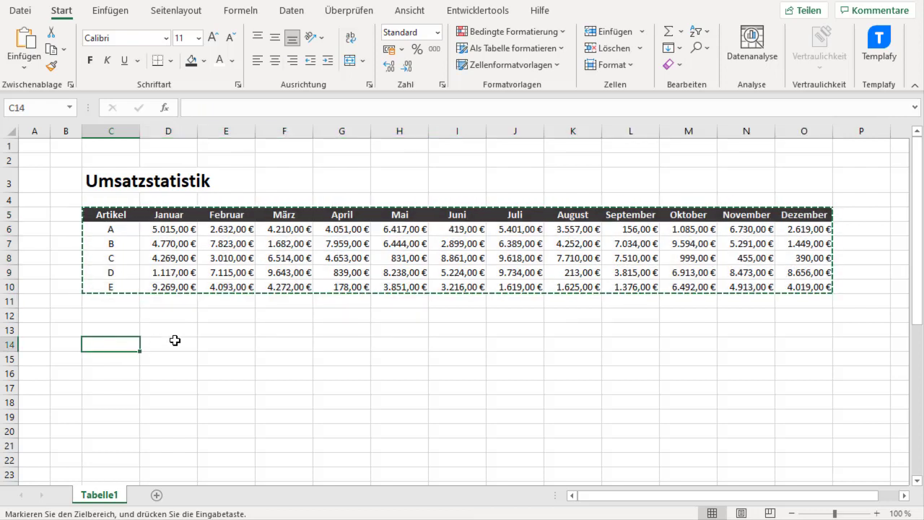
scroll(173, 341, down, 1)
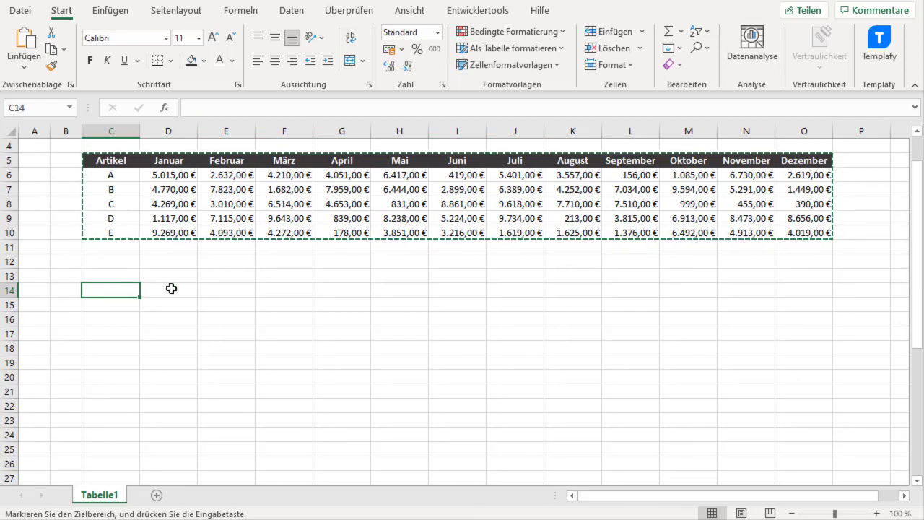
scroll(171, 286, up, 1)
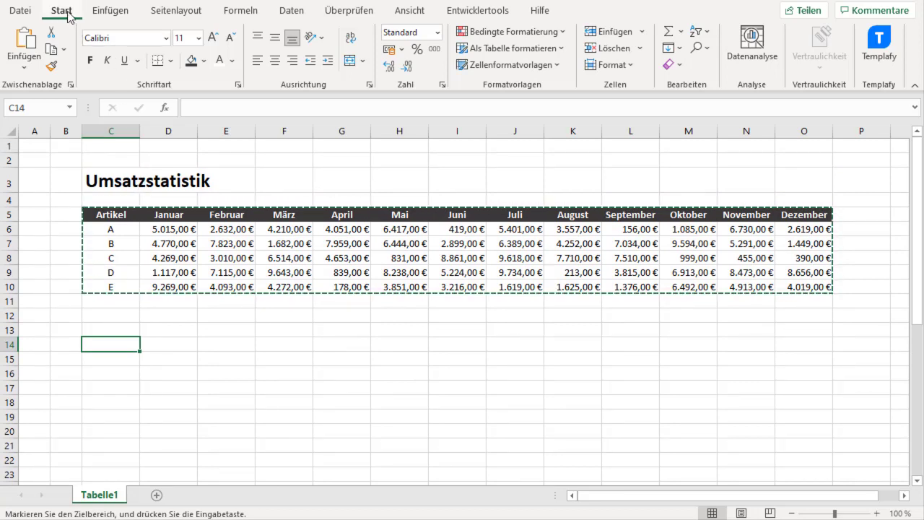
Paste the copied table at C14 with the Transponieren (T) paste option, filling C14–H26.
click(29, 73)
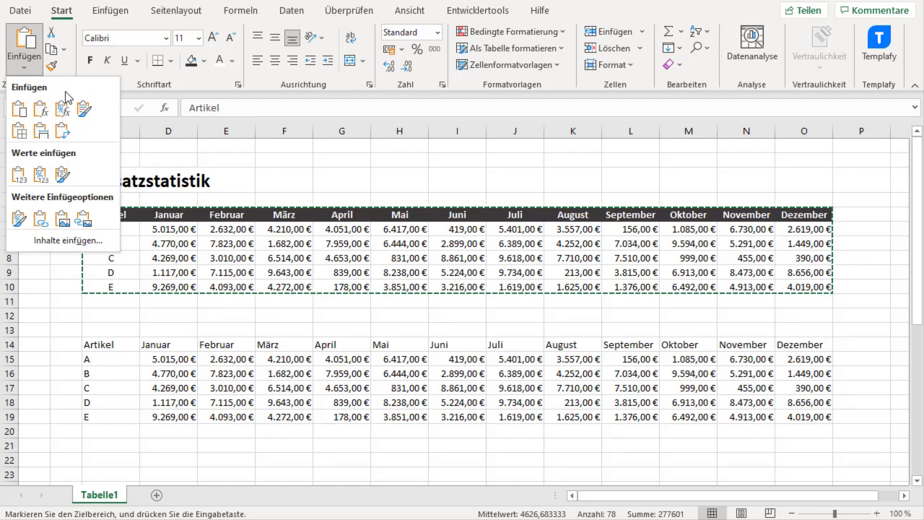
click(64, 133)
scroll(246, 261, down, 1)
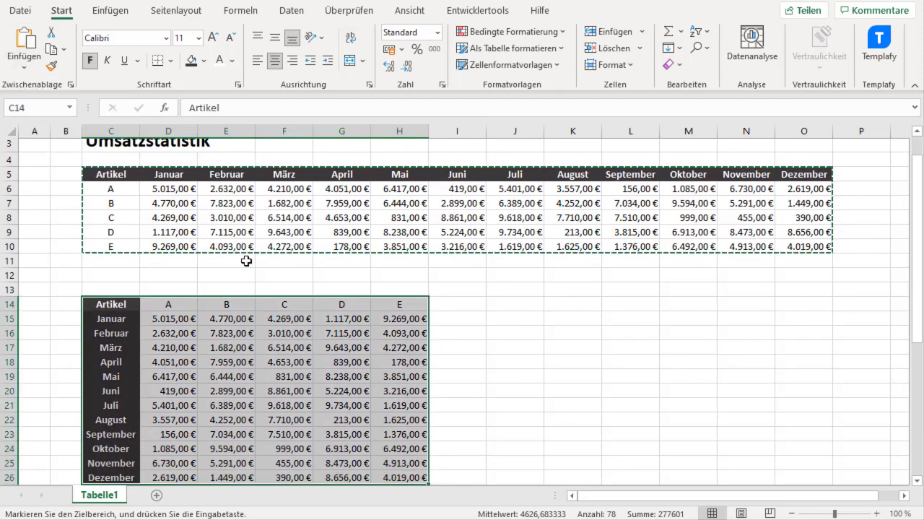
scroll(247, 260, down, 2)
click(224, 218)
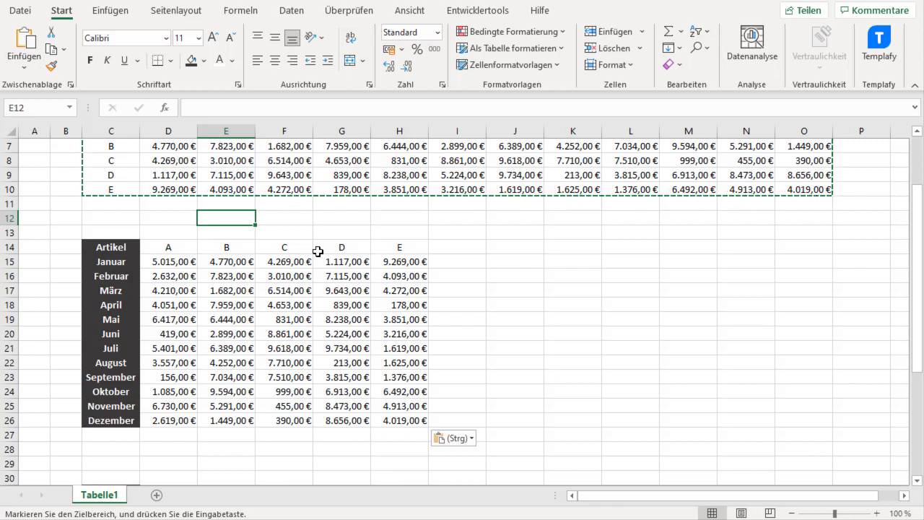
scroll(318, 250, up, 2)
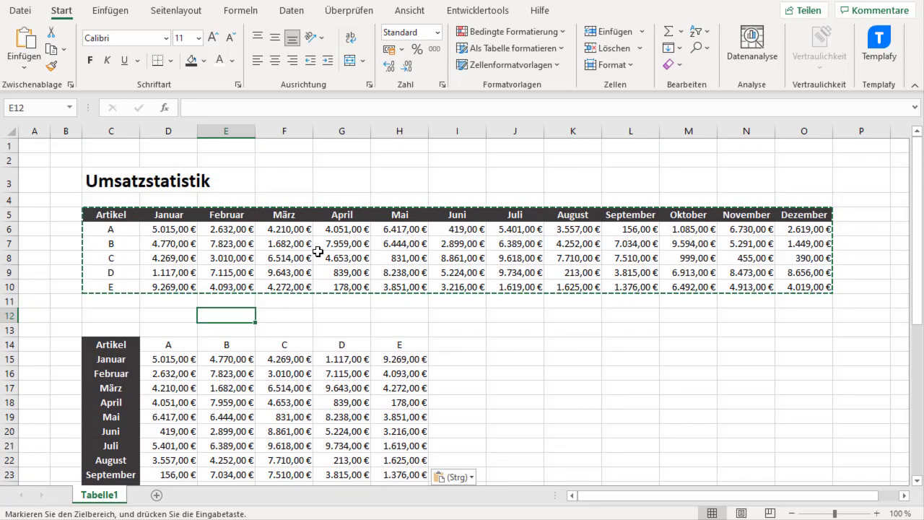